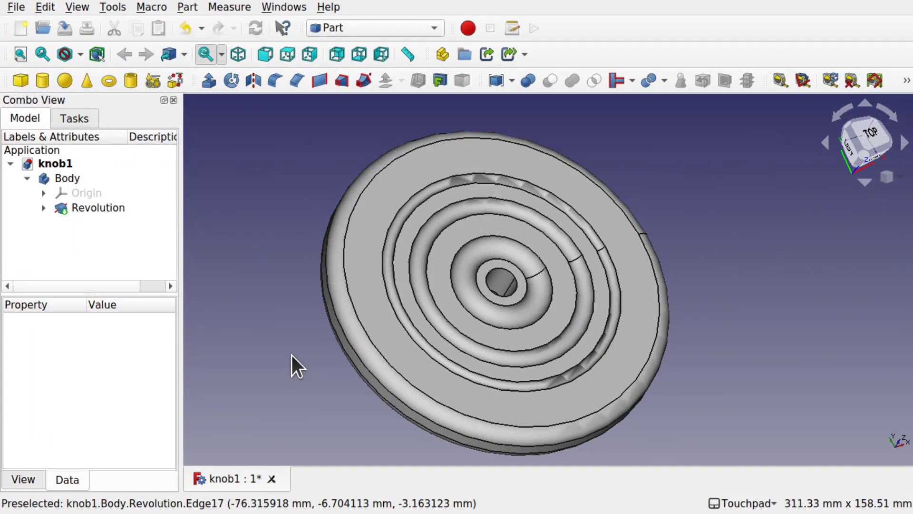
Orbit and zoom the knob to inspect its grooves from near a top view
mouse_move(604, 356)
middle_mouse_down("alt")
mouse_move(630, 361)
mouse_move(630, 379)
mouse_move(619, 357)
middle_mouse_up("alt")
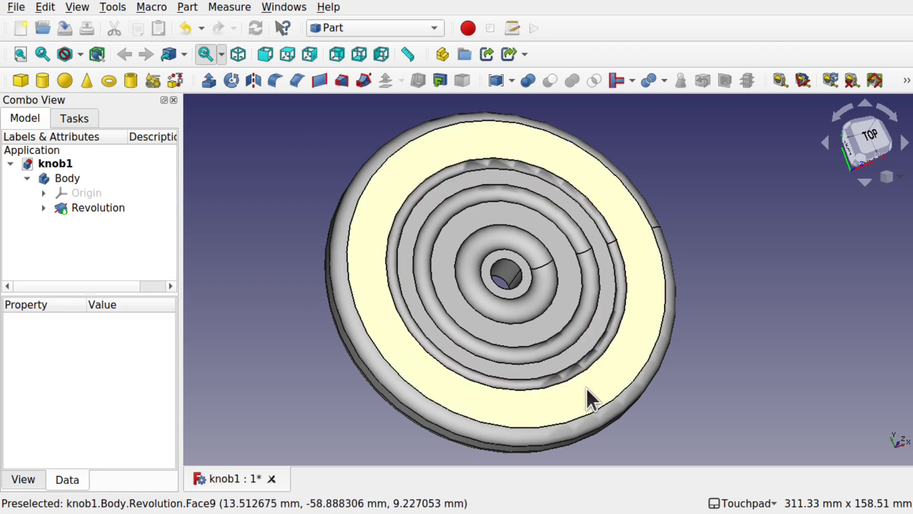
scroll(581, 376, "up", 5)
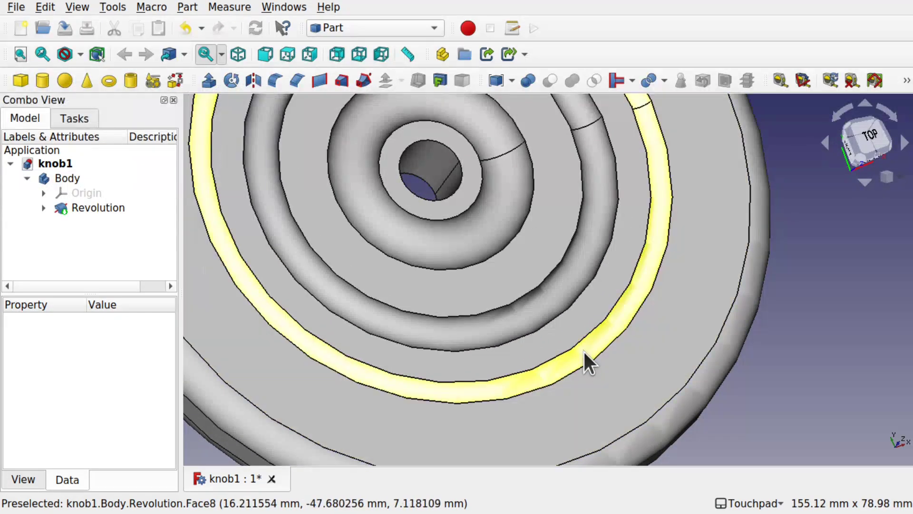
left_click_drag(583, 350, 552, 328, "alt")
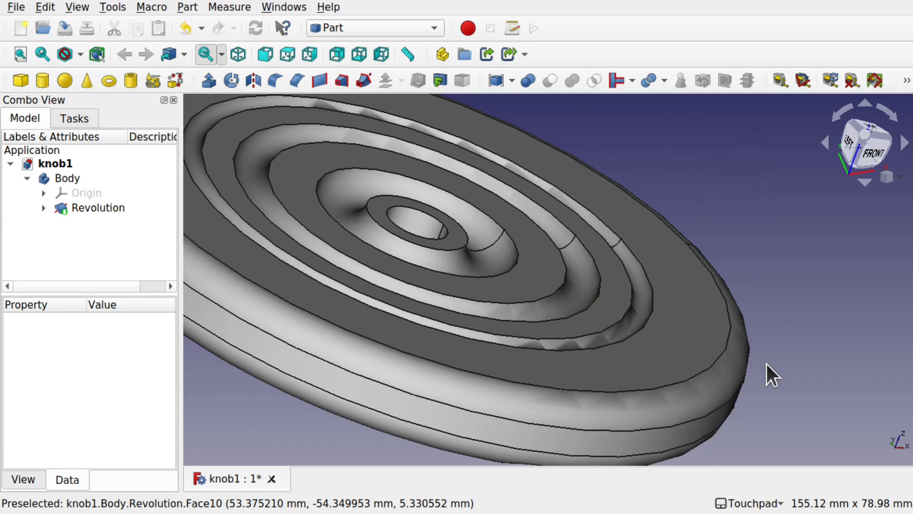
scroll(592, 330, "down", 5)
left_click_drag(592, 330, 586, 341, "alt")
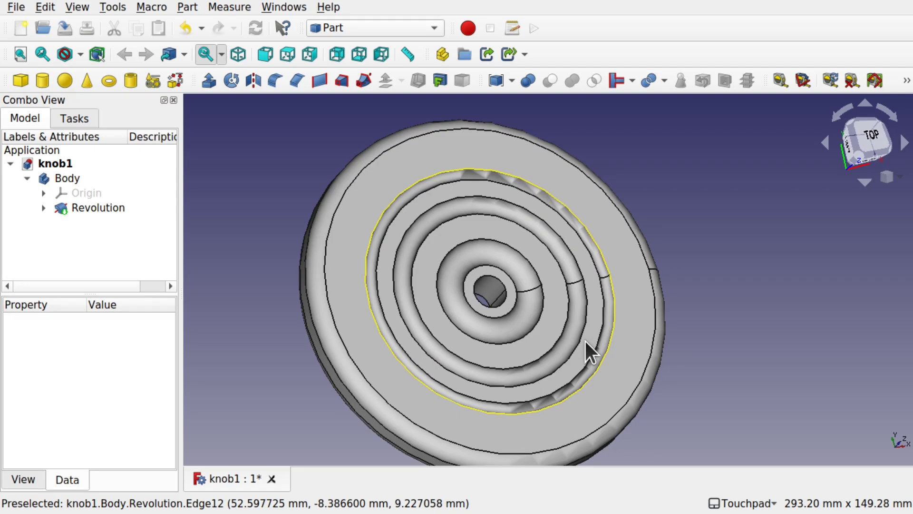
left_click_drag(585, 342, 576, 324, "alt")
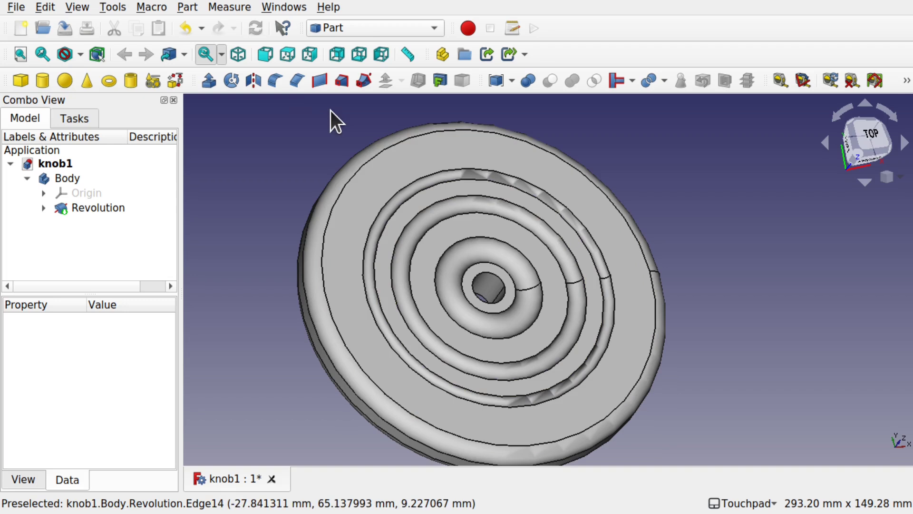
Switch to Mesh Design and export the Revolution as knob1-BodyRevolution.stl
left_click(346, 28)
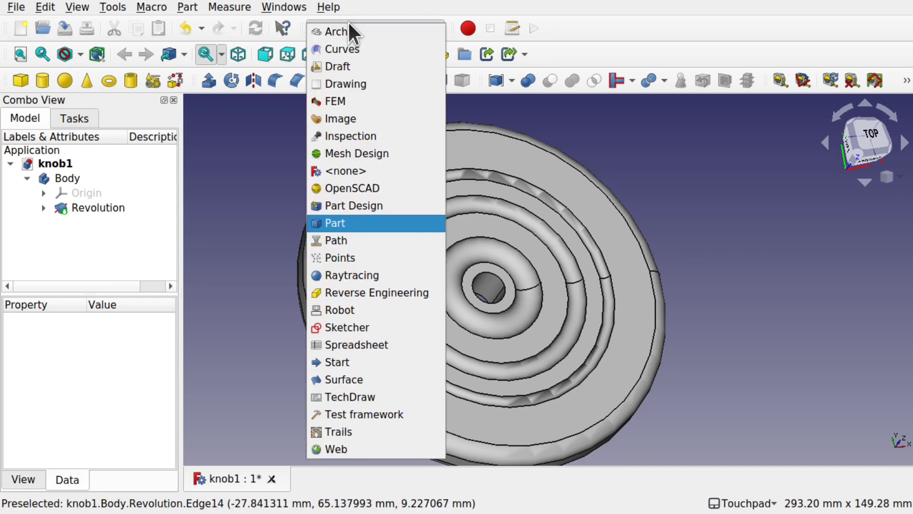
left_click(367, 151)
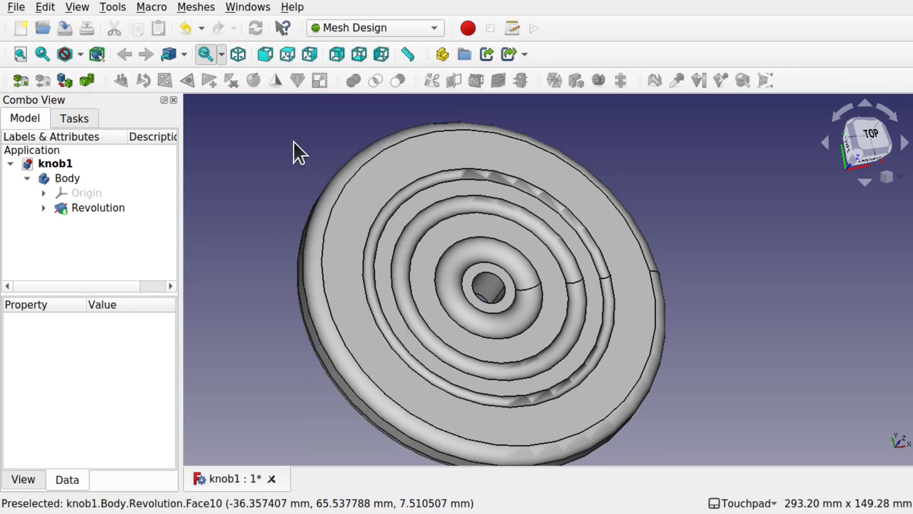
left_click(112, 208)
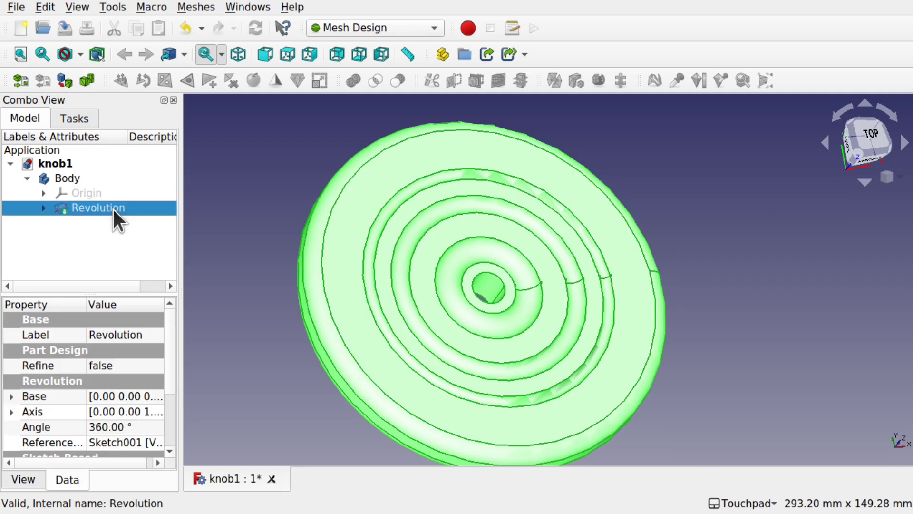
left_click(14, 7)
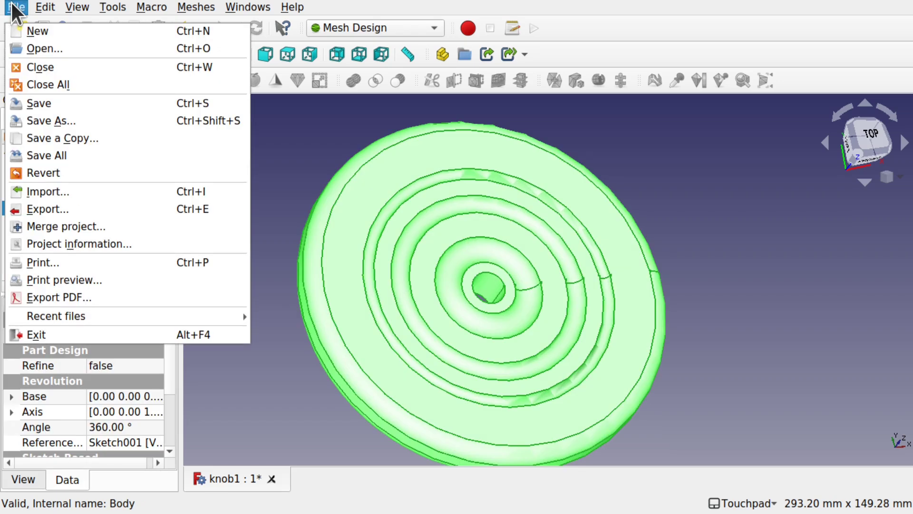
left_click(74, 205)
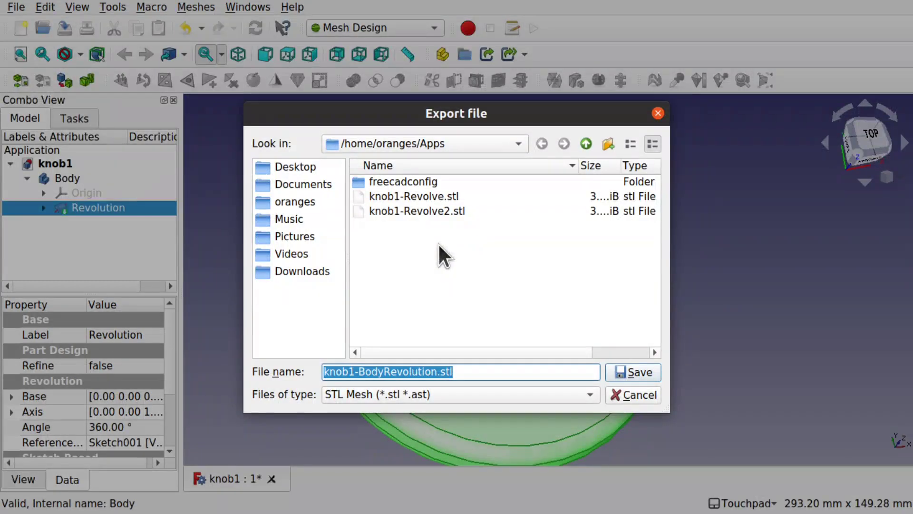
left_click(629, 370)
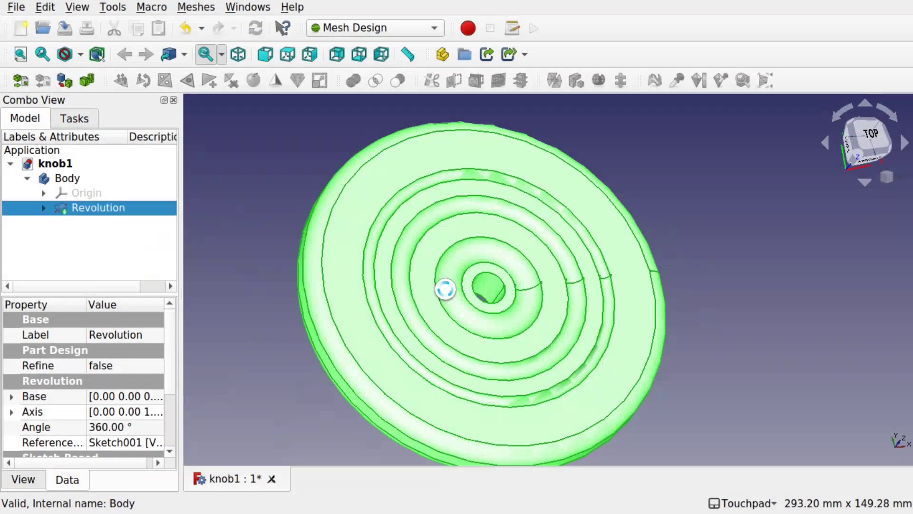
left_click(247, 232)
Hide the Revolution solid
left_click(86, 207)
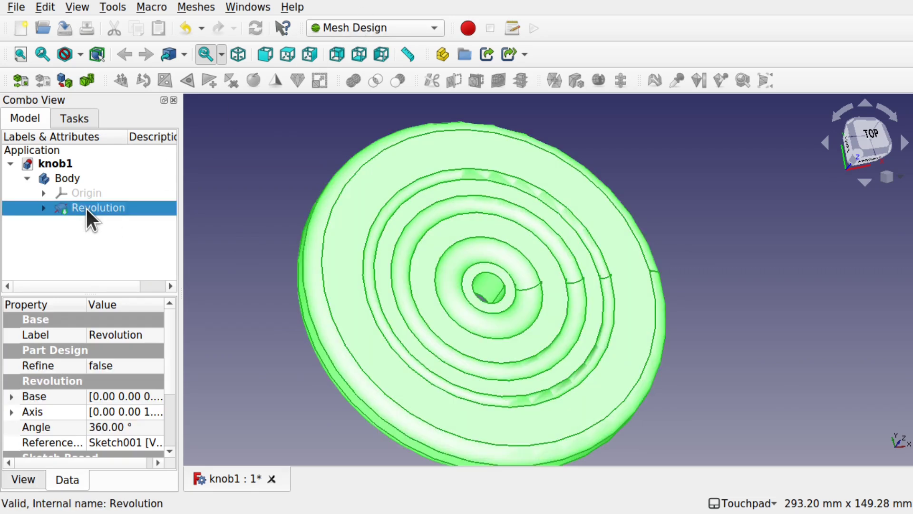
key("space")
left_click(308, 211)
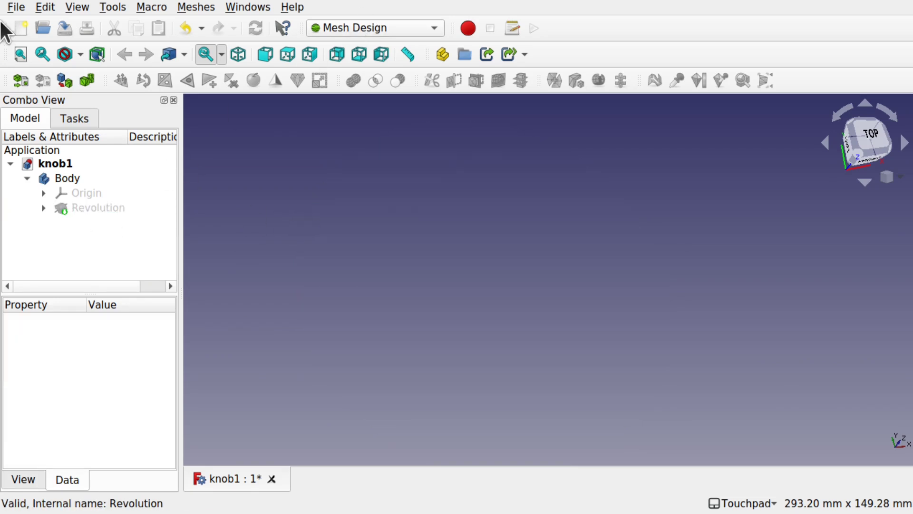
Import knob1-BodyRevolution.stl as a mesh and view it at an angle
left_click(21, 6)
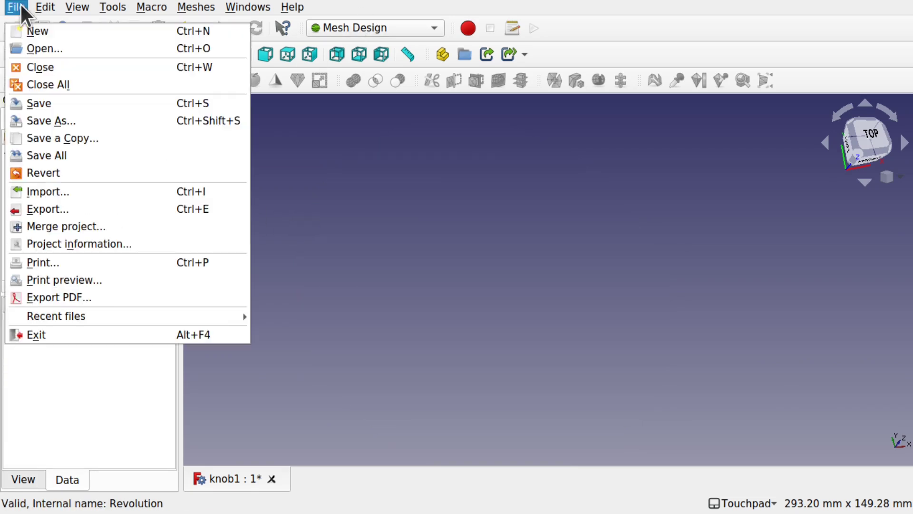
left_click(50, 191)
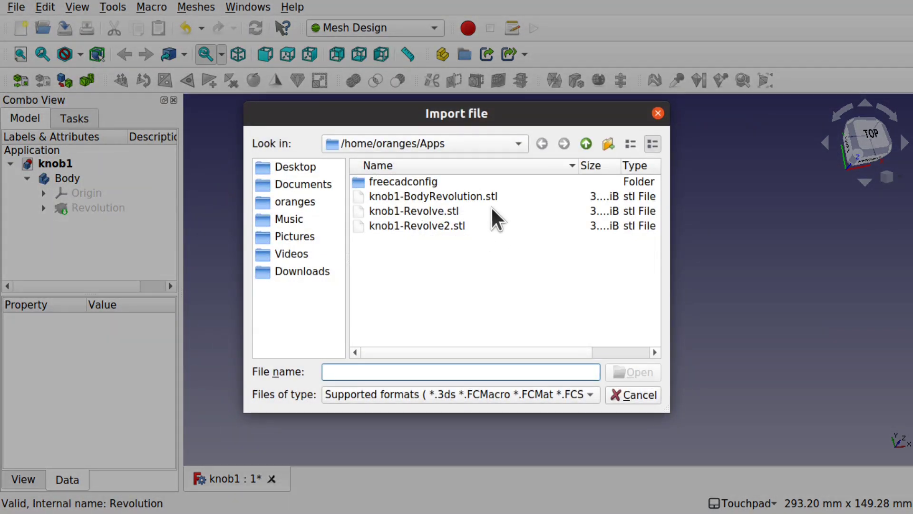
left_click(491, 193)
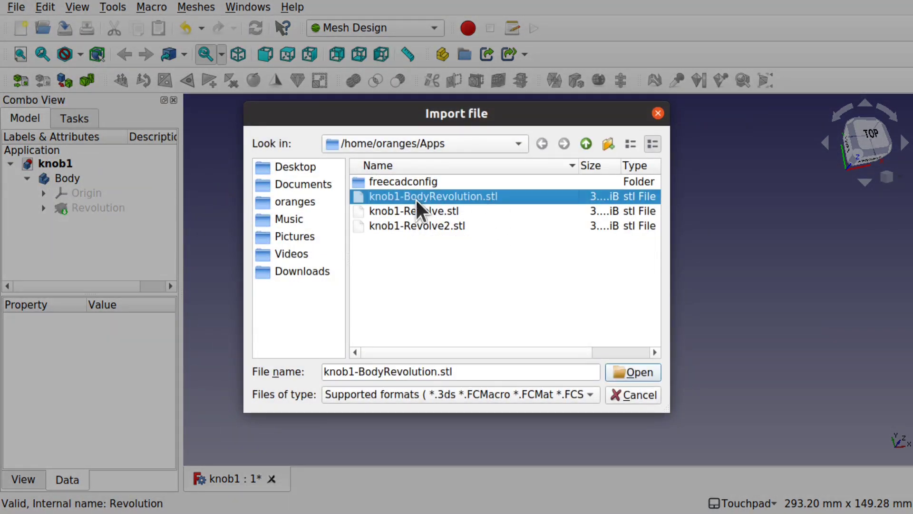
left_click(632, 372)
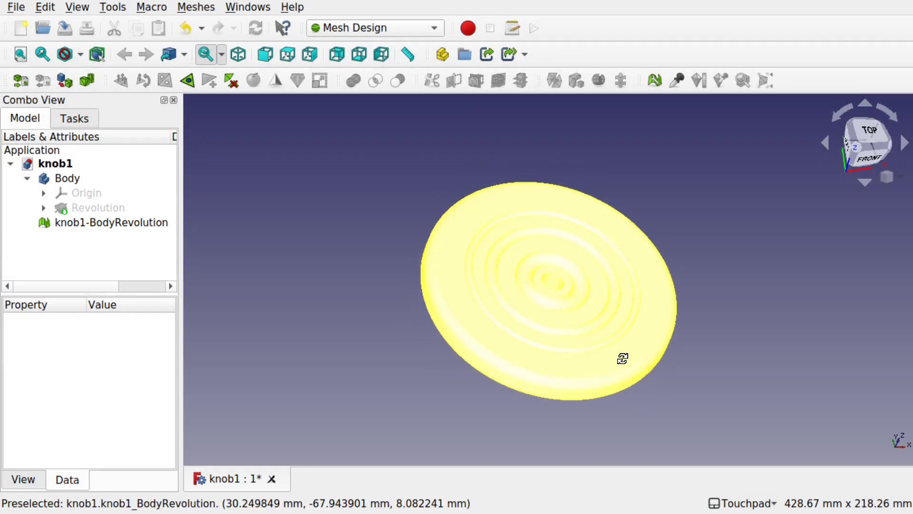
left_click_drag(508, 432, 540, 442, "alt")
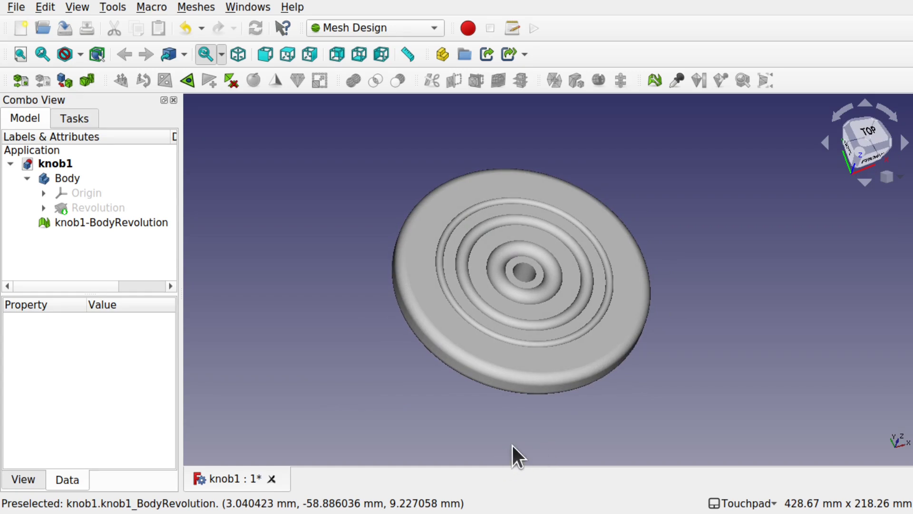
Hide the knob1-BodyRevolution mesh and show the Revolution solid again
left_click(111, 225)
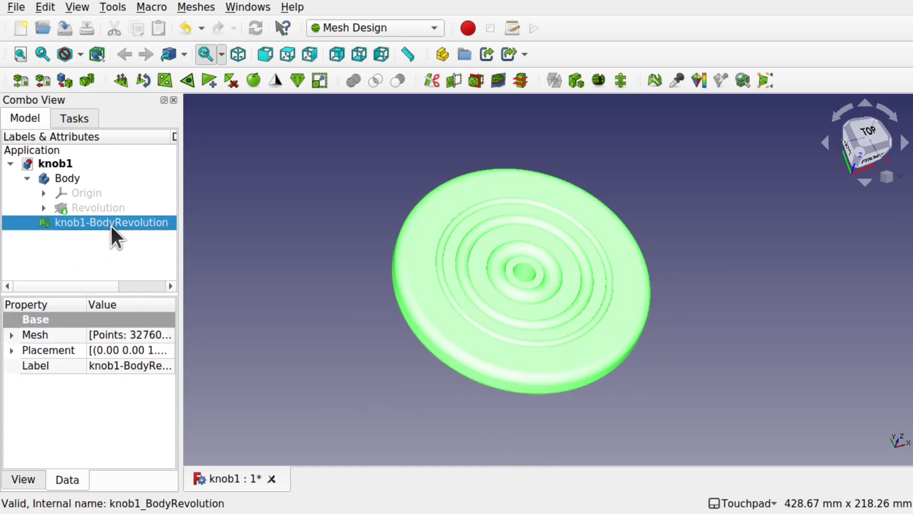
key("space")
left_click(98, 207)
key("space")
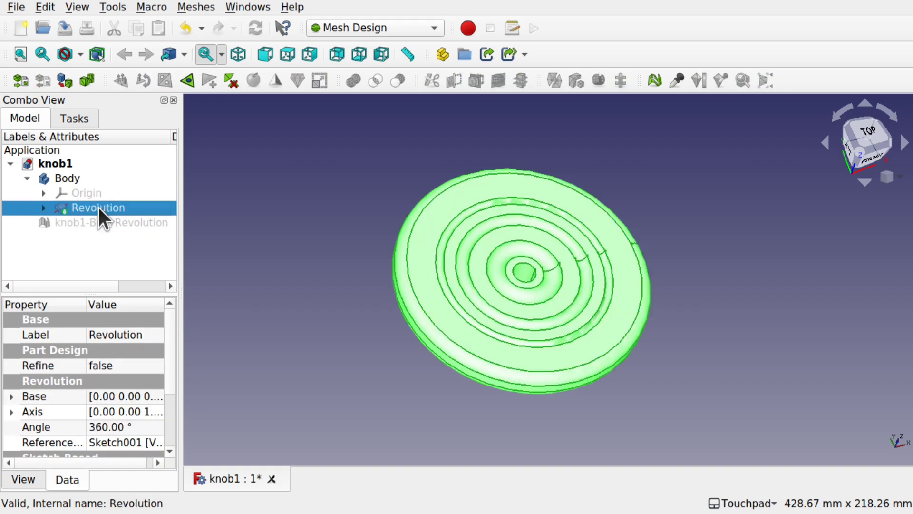
left_click(337, 236)
Orbit and zoom to inspect the Revolution's faceted rings
left_click_drag(339, 237, 592, 315, "alt")
scroll(592, 315, "up", 8)
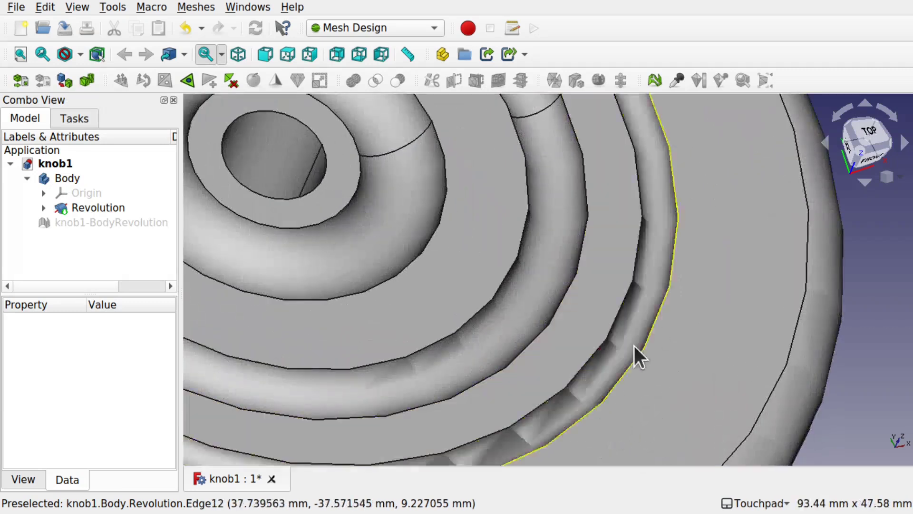
scroll(504, 327, "down", 7)
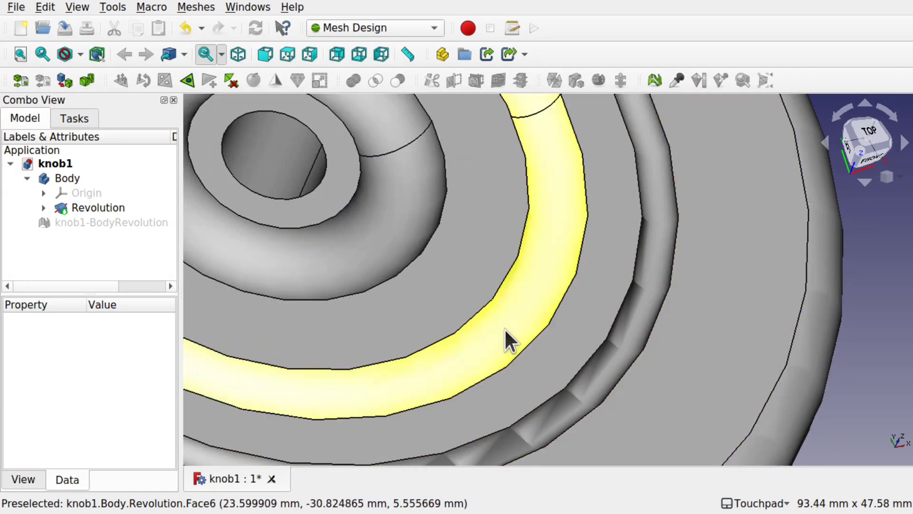
scroll(504, 329, "up", 2)
scroll(504, 329, "down", 1)
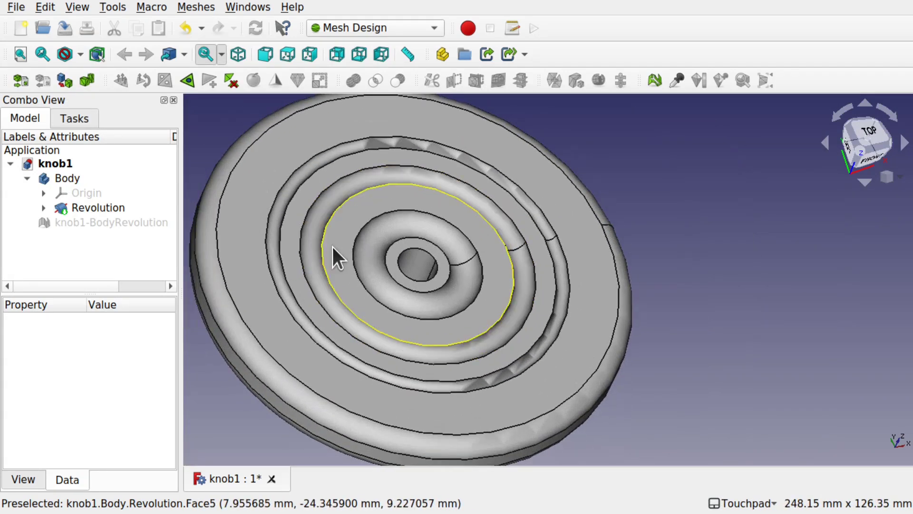
Lower the Part design Shape view maximum deviation from 0.8 % to 0.1 %, then inspect the smoother knob
left_click(55, 6)
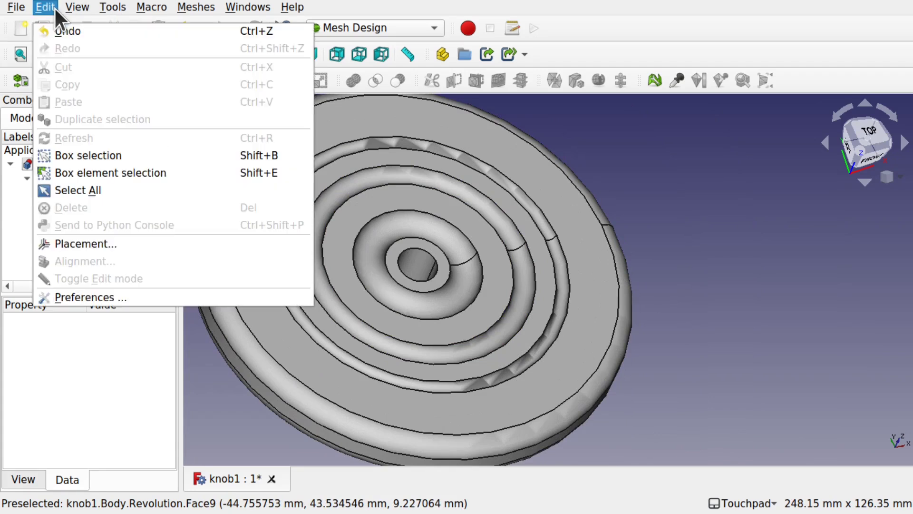
left_click(144, 296)
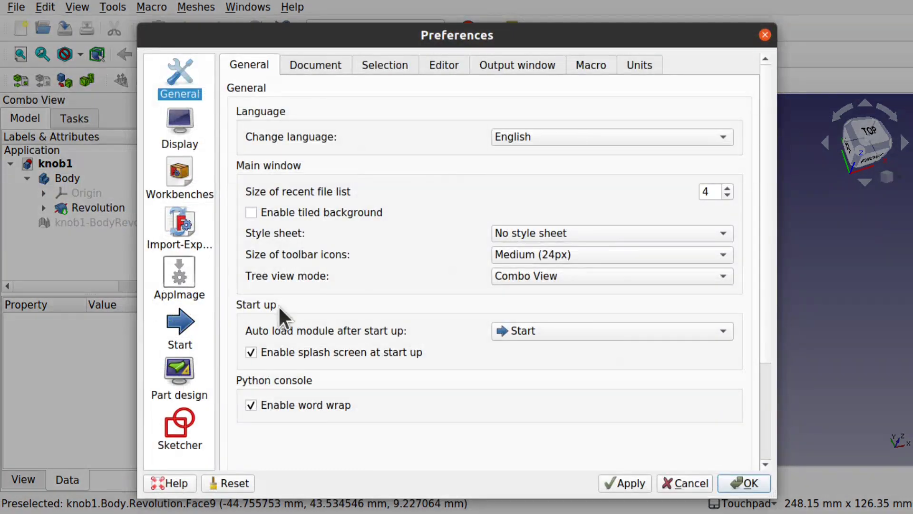
left_click(185, 375)
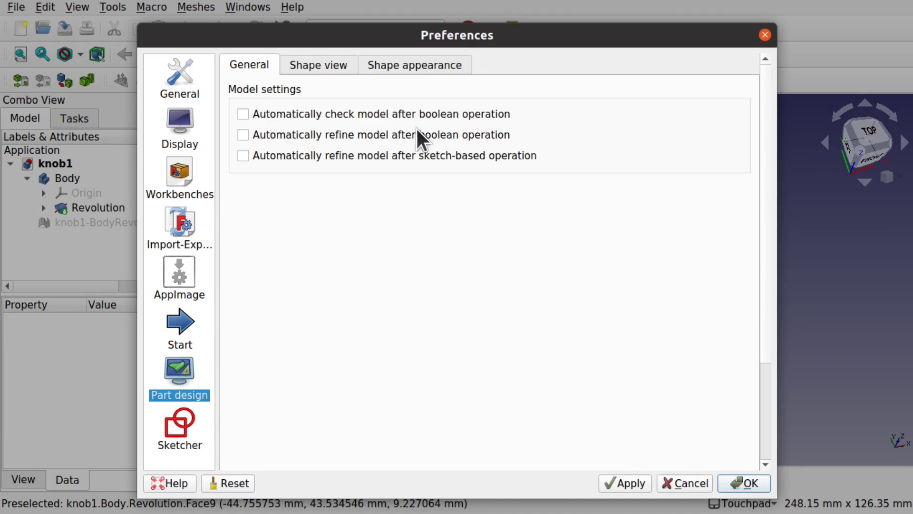
left_click(332, 72)
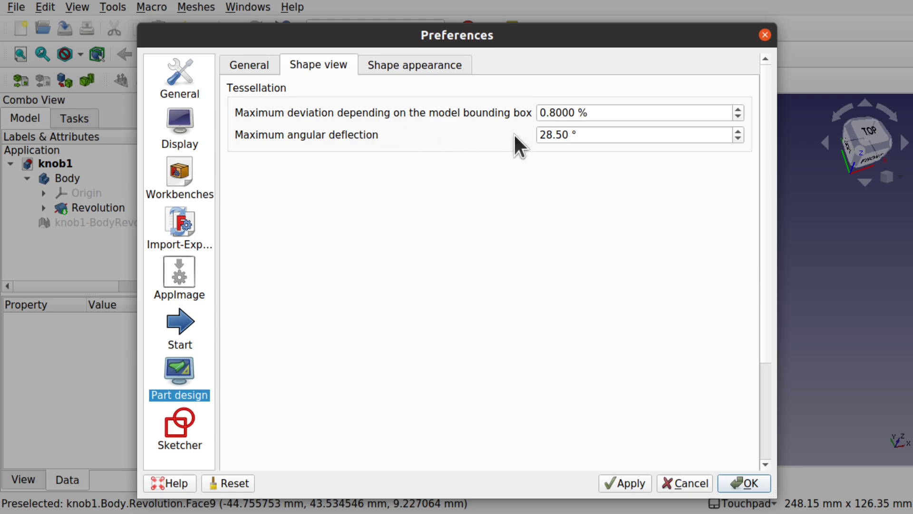
left_click(554, 112)
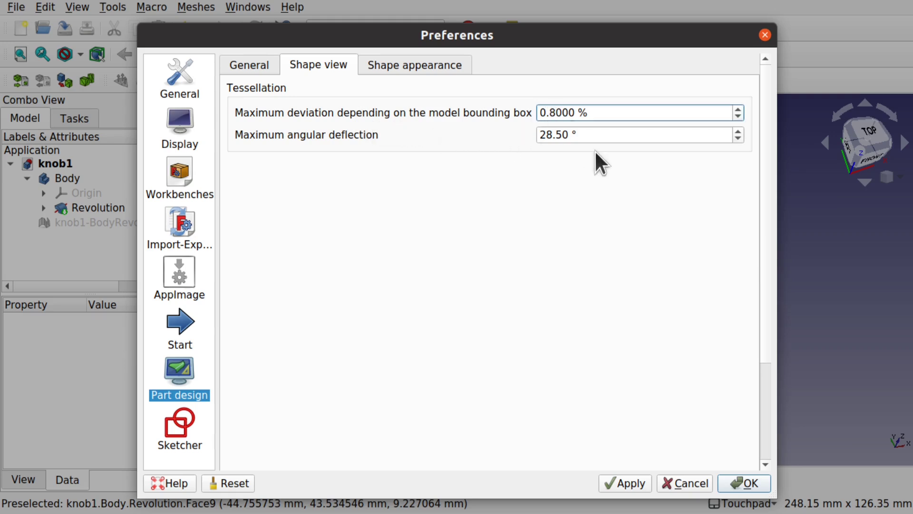
key("BackSpace")
type("5")
key("BackSpace")
type("1")
left_click(625, 484)
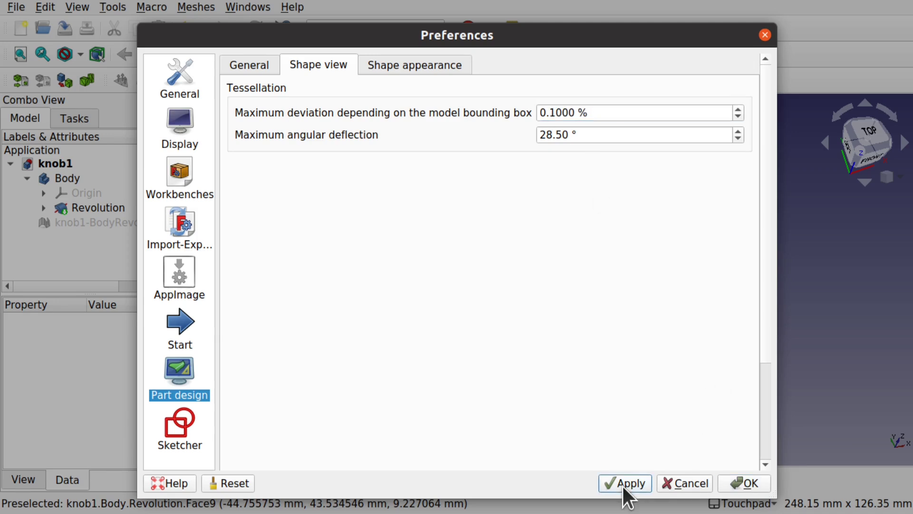
left_click(745, 485)
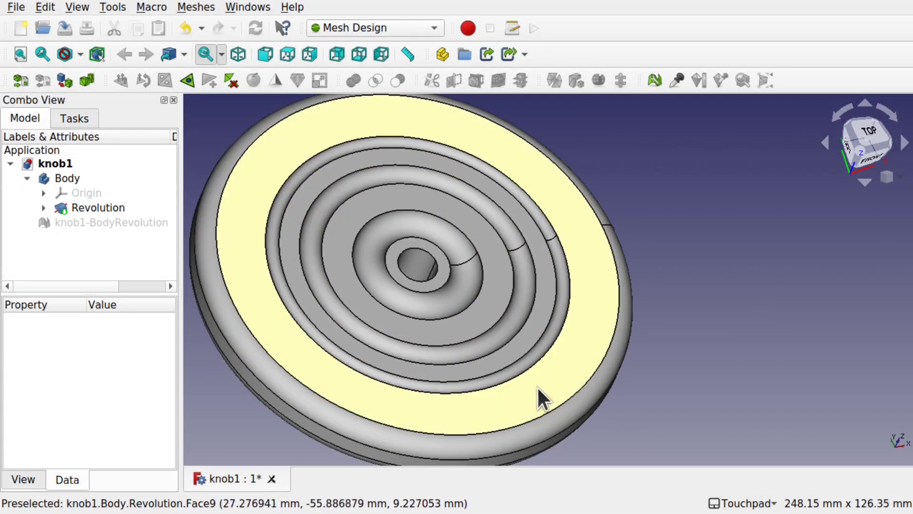
left_click_drag(529, 378, 499, 382, "alt")
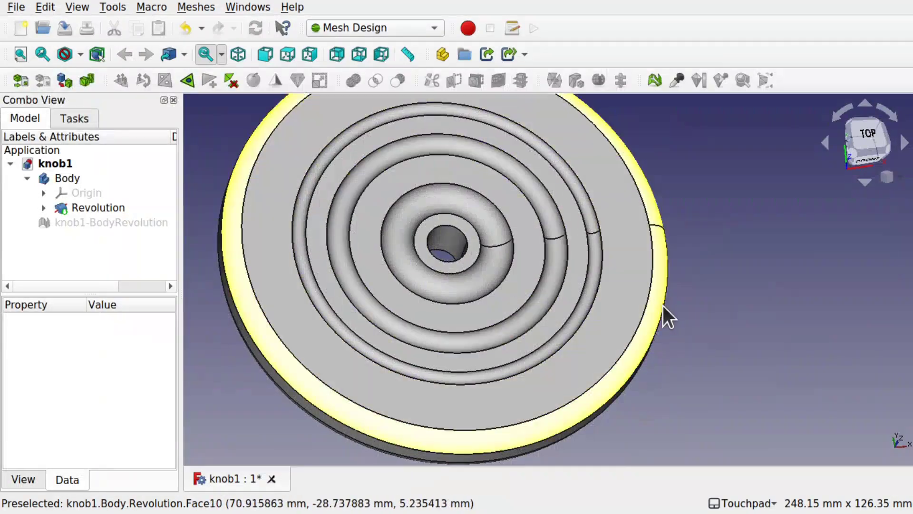
left_click(359, 161)
left_click(45, 7)
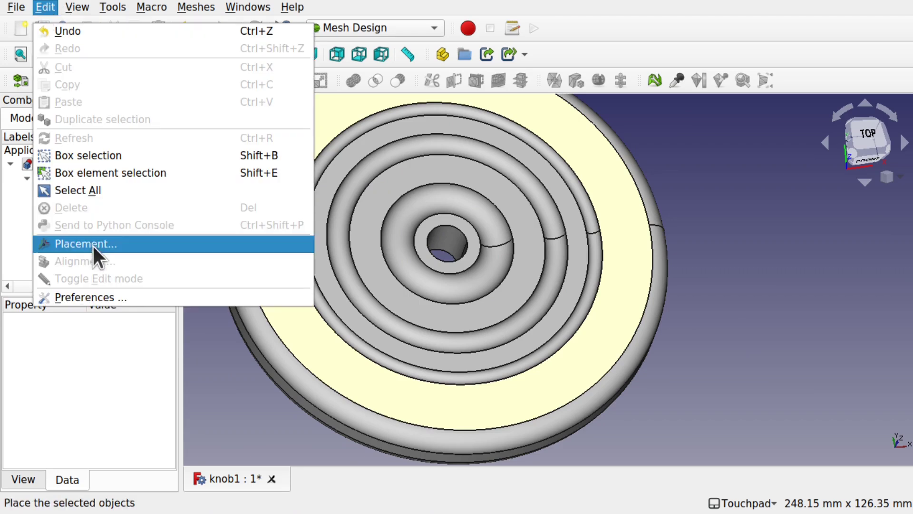
left_click(145, 299)
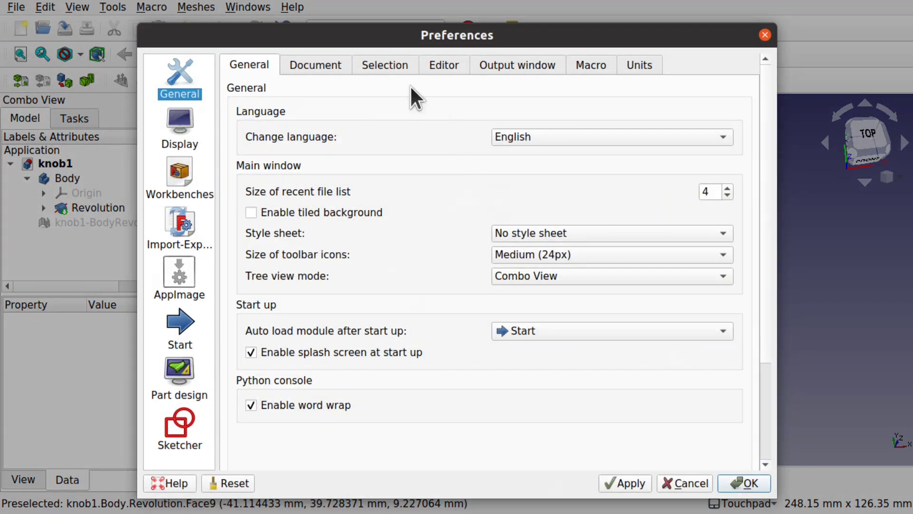
left_click(178, 374)
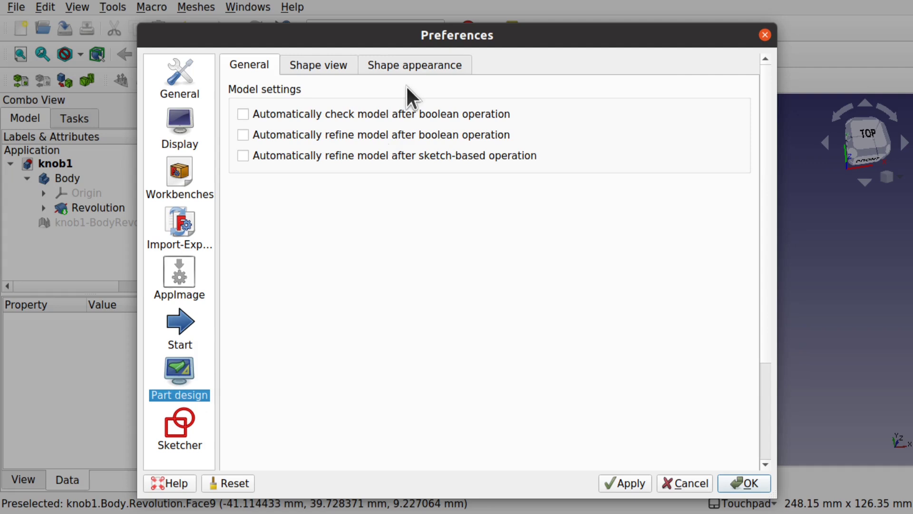
left_click(333, 66)
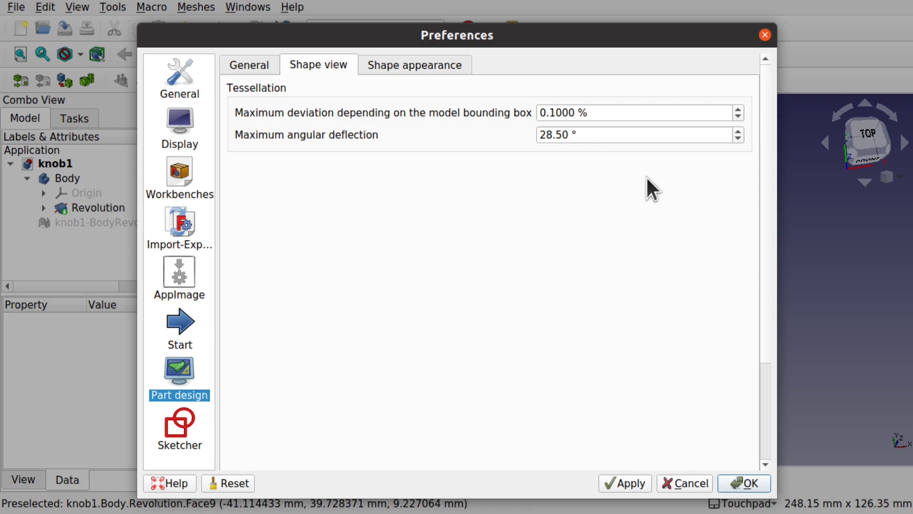
left_click(573, 114)
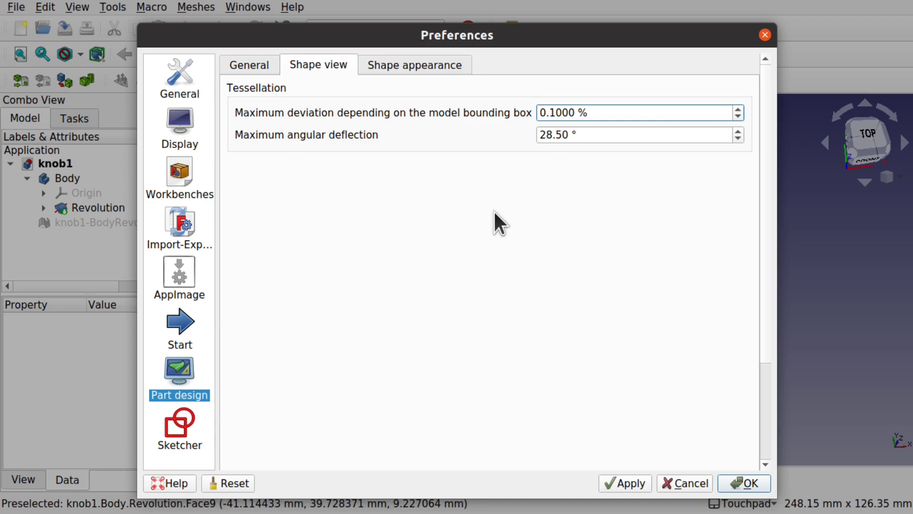
left_click(730, 478)
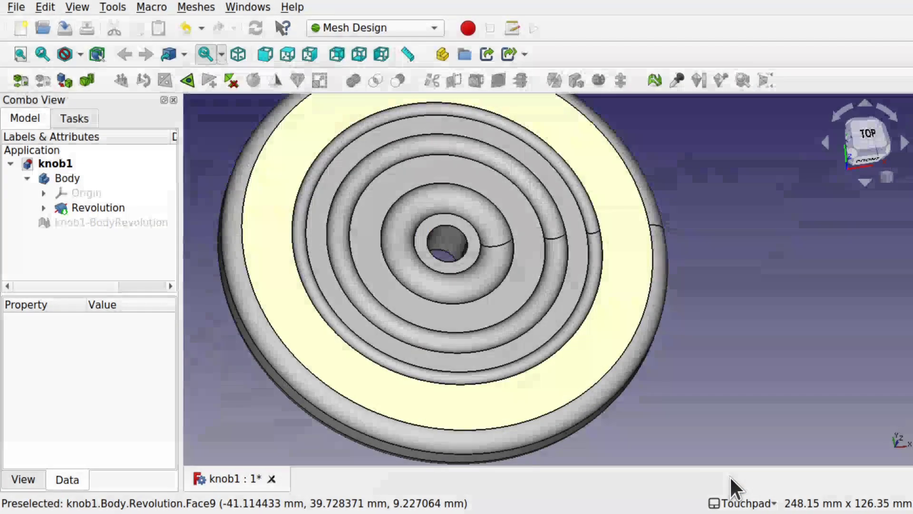
scroll(703, 372, "down", 2)
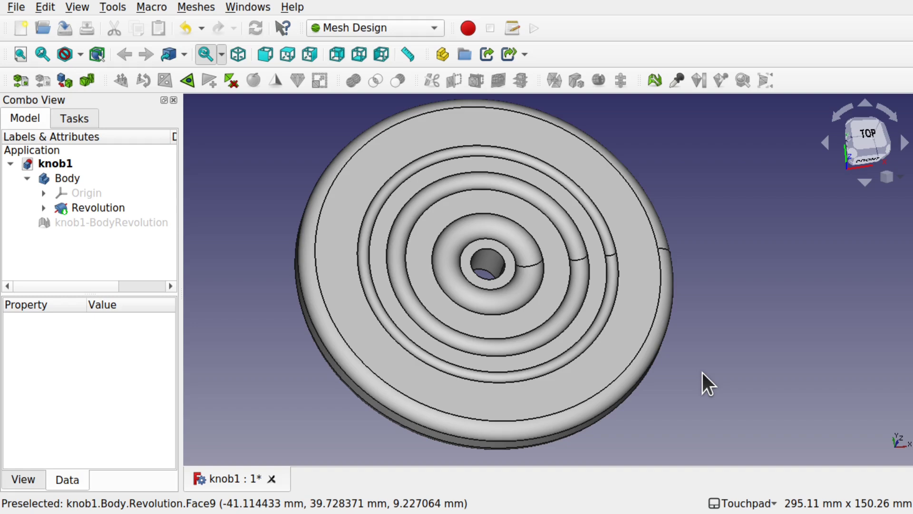
middle_click_drag(701, 370, 546, 402)
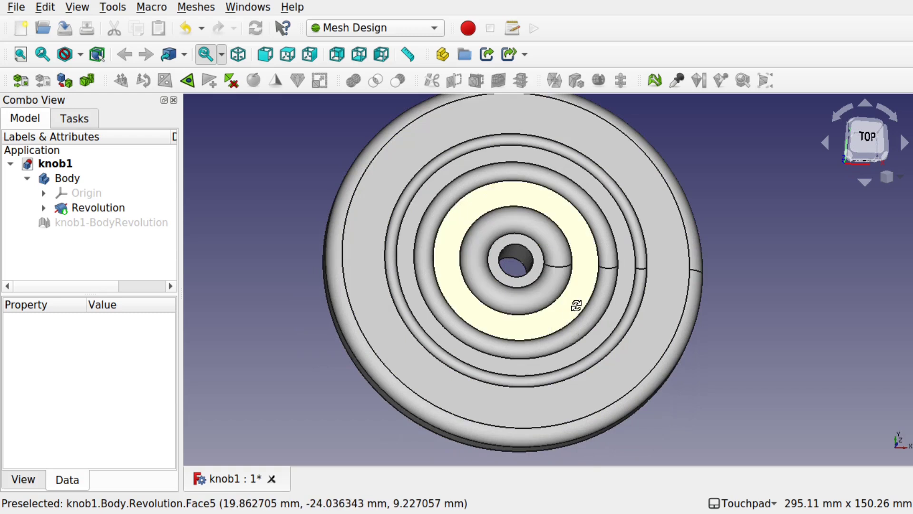
middle_click_drag(576, 306, 580, 302)
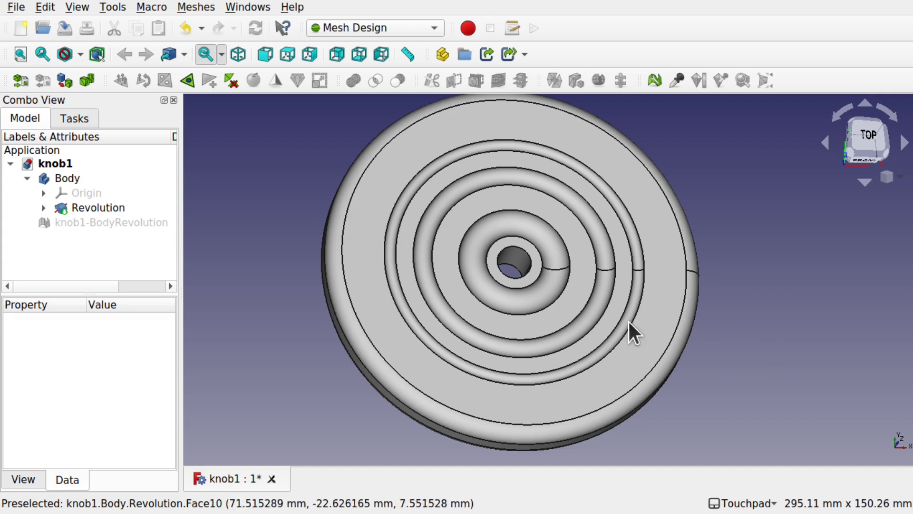
scroll(565, 333, "up", 6)
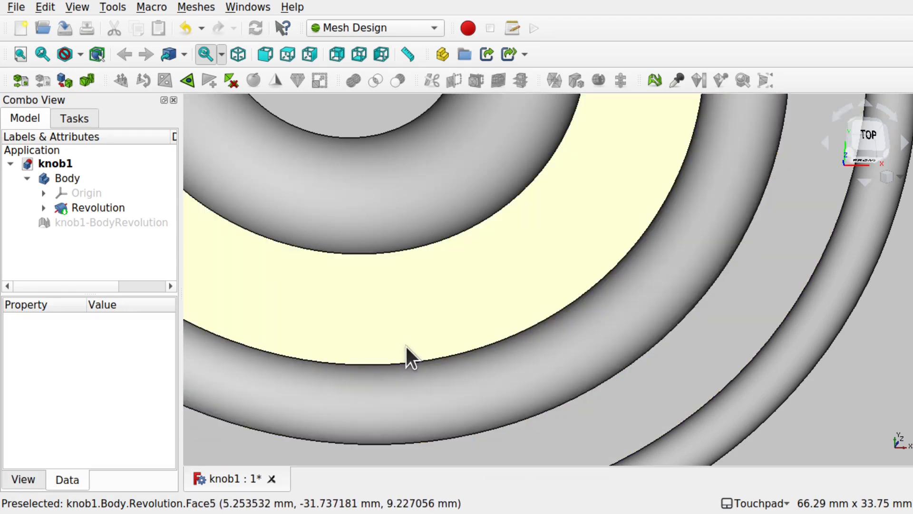
scroll(484, 285, "down", 8)
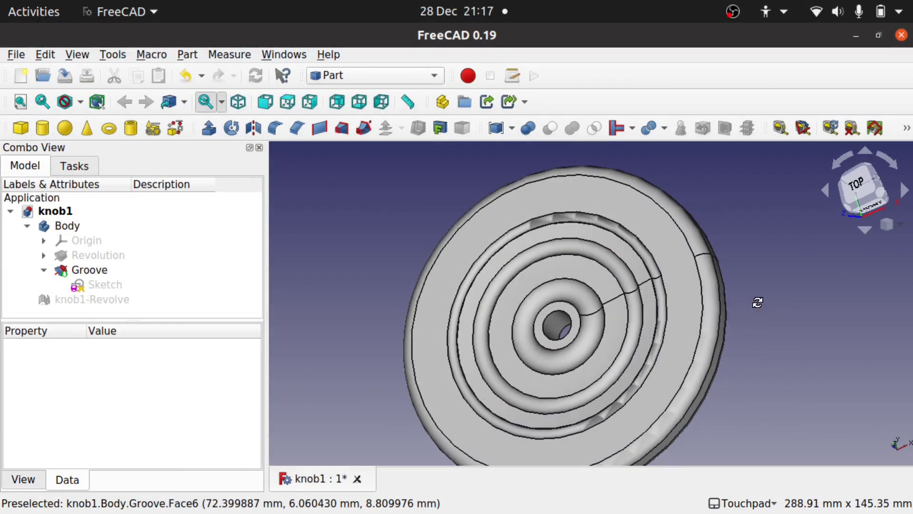
Change the Body's Deviation view property from 0.50 to 0.10 and check the finer tessellation
mouse_move(757, 302)
left_mouse_down("alt")
mouse_move(830, 320)
mouse_move(748, 303)
left_mouse_up("alt")
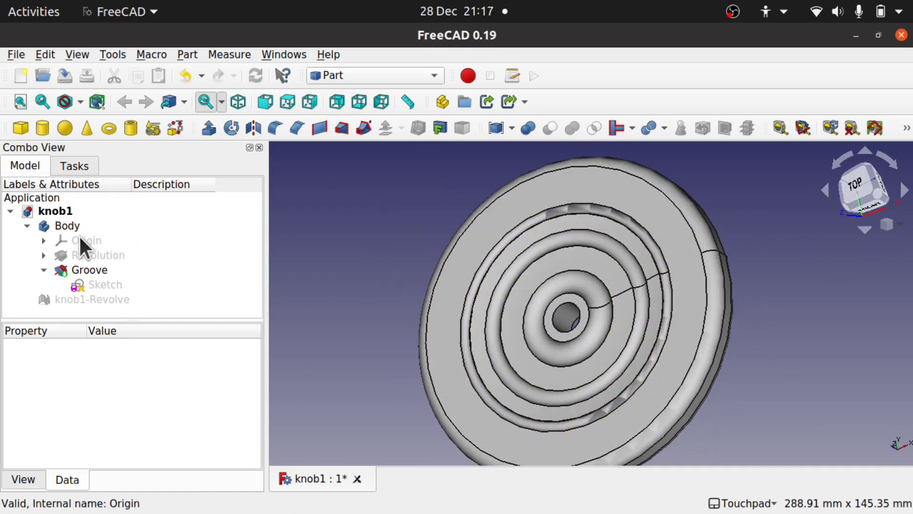
left_click(66, 225)
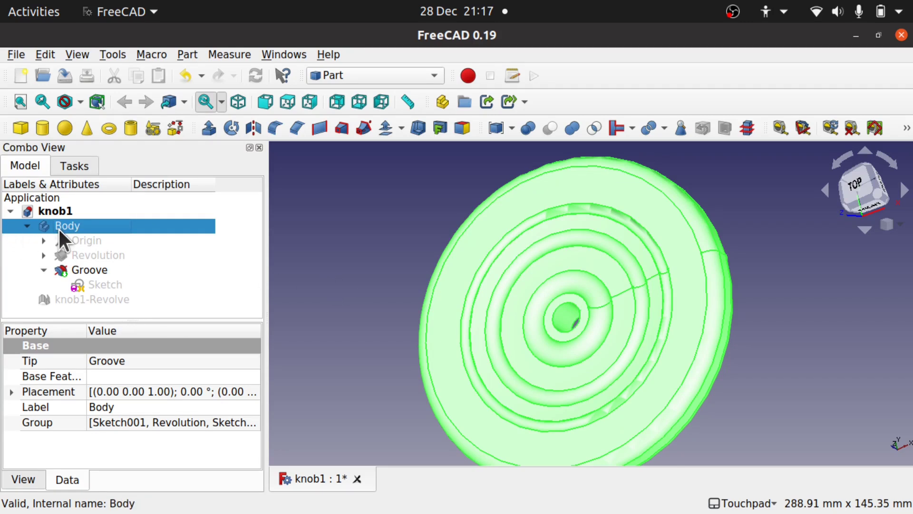
left_click(23, 479)
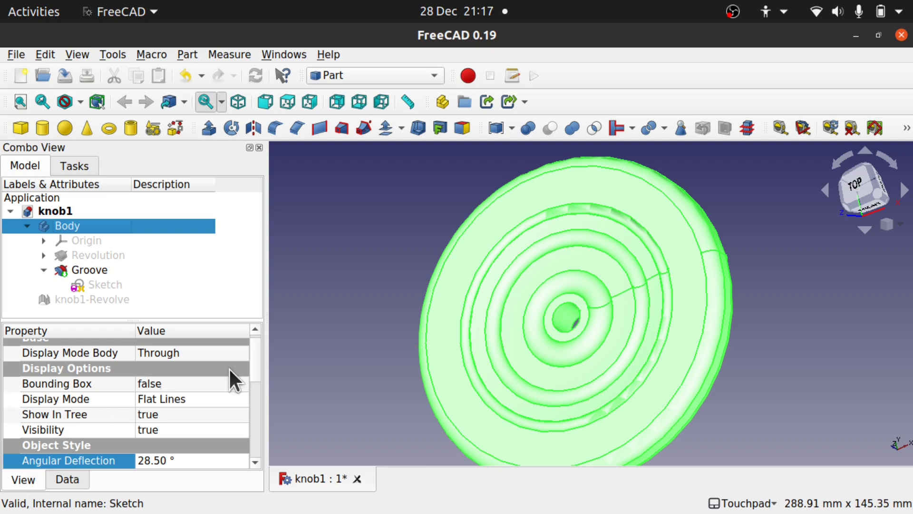
left_click_drag(256, 371, 257, 393)
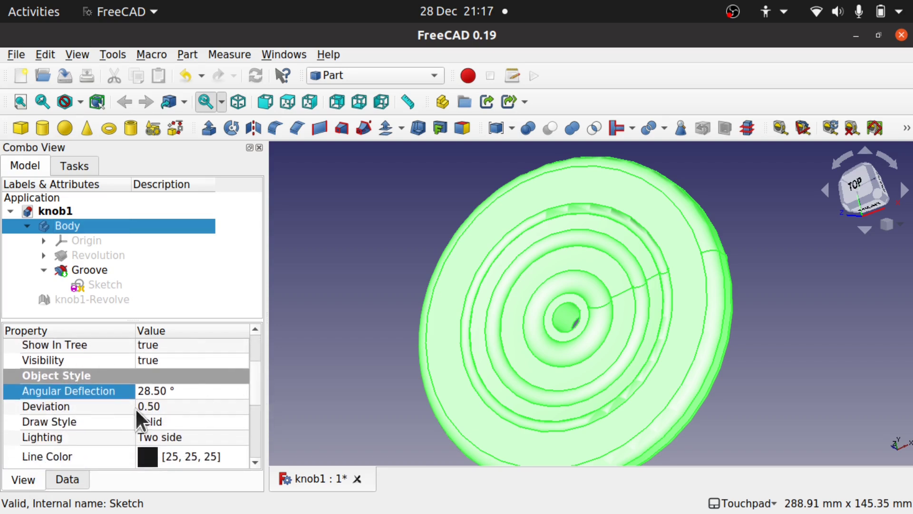
left_click(147, 405)
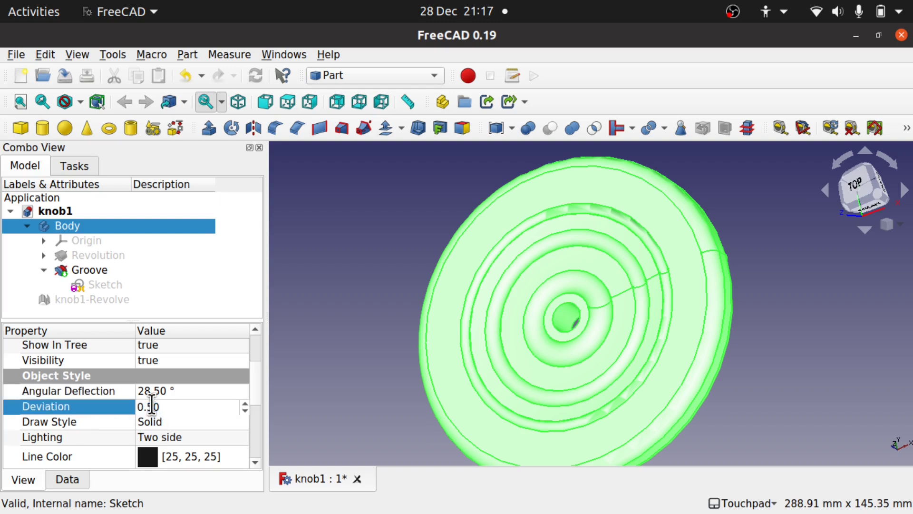
key("BackSpace")
key("BackSpace")
type("1")
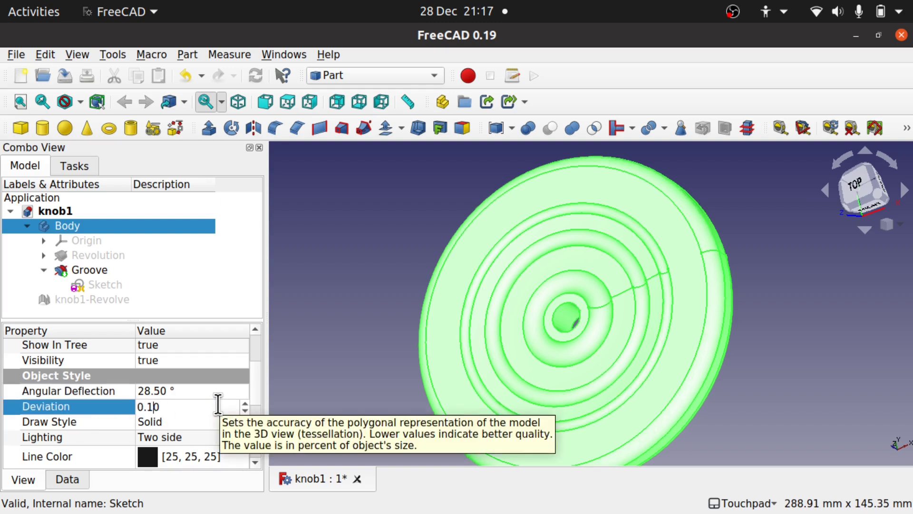
key("Return")
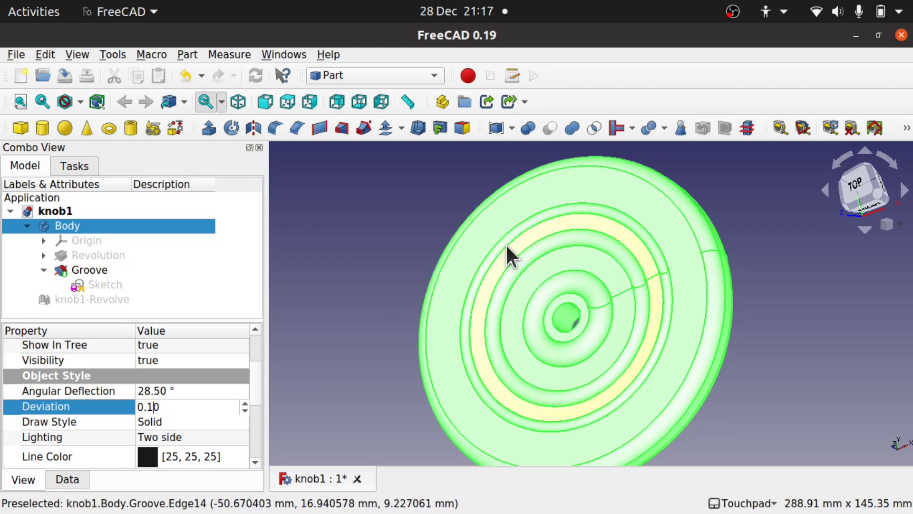
left_click(399, 284)
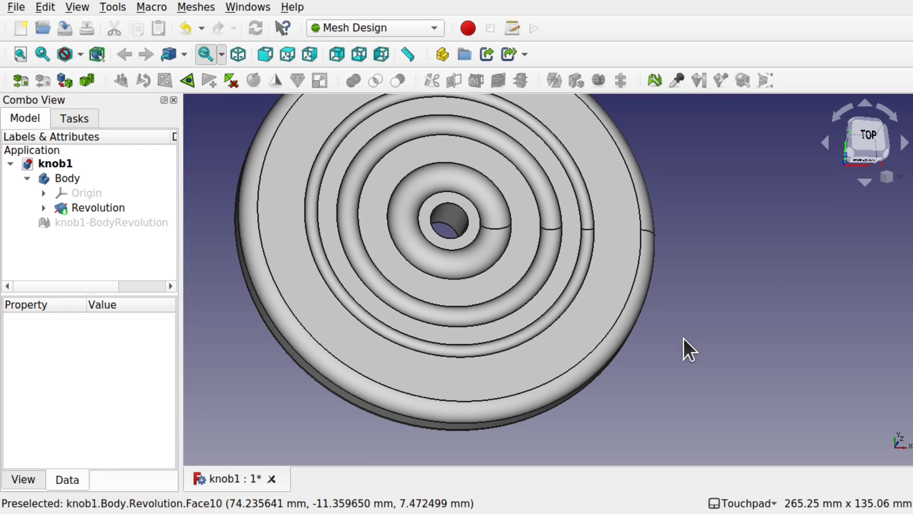
Reopen Preferences on Part design Shape view, showing 0.1000 % deviation and 28.50 ° angular deflection
left_click(53, 13)
left_click(146, 297)
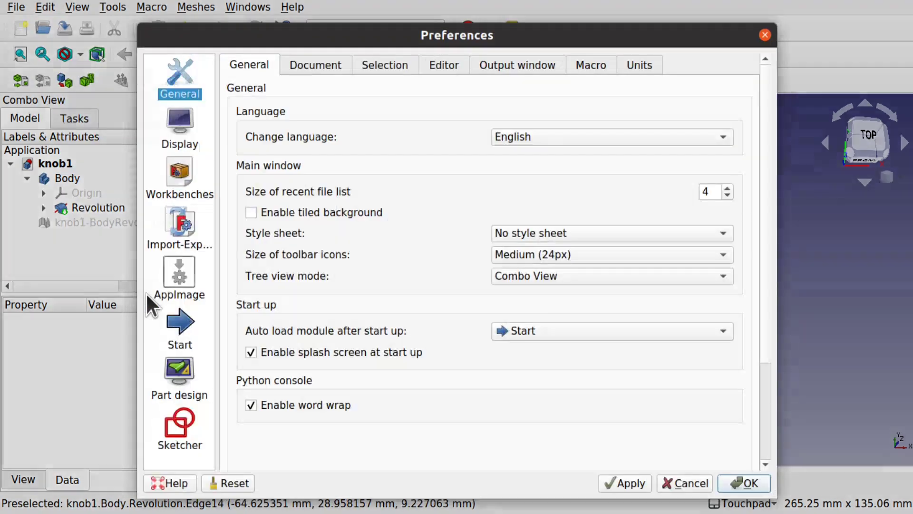
left_click(191, 385)
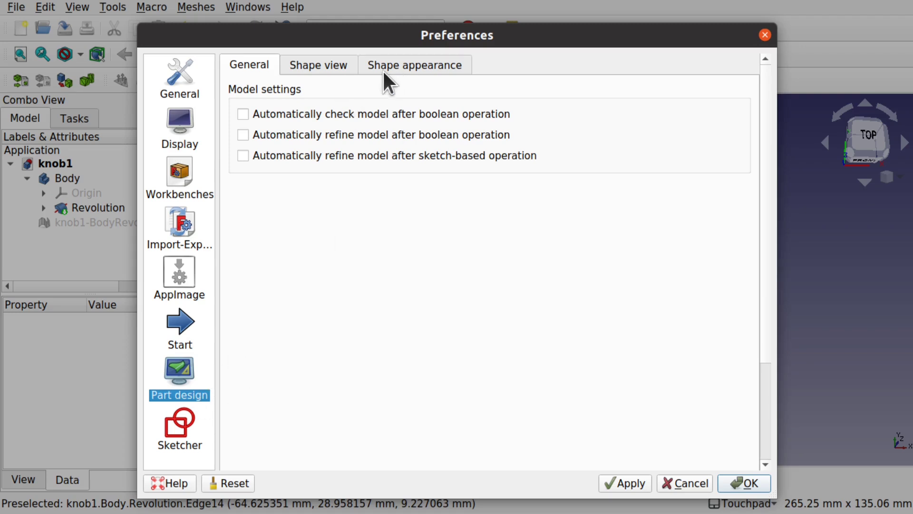
left_click(318, 64)
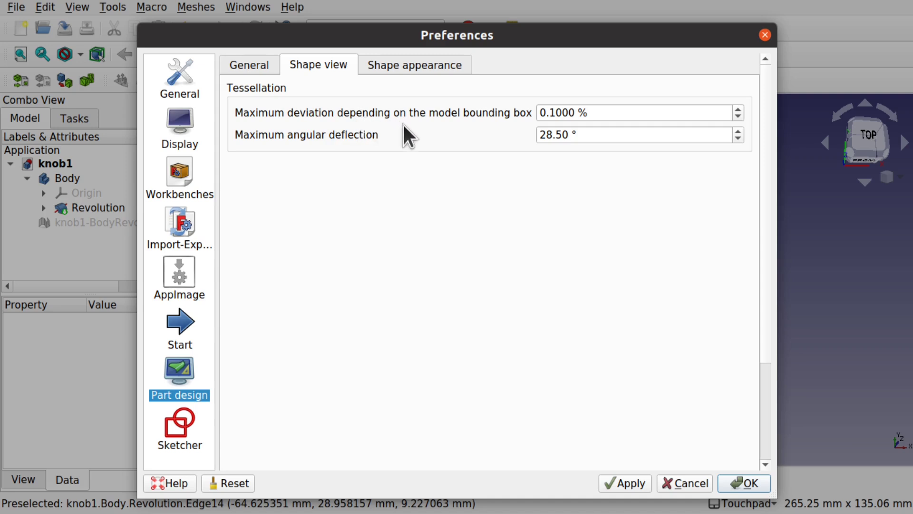
Confirm the Preferences dialog with OK to return to the smooth knob
left_click(746, 478)
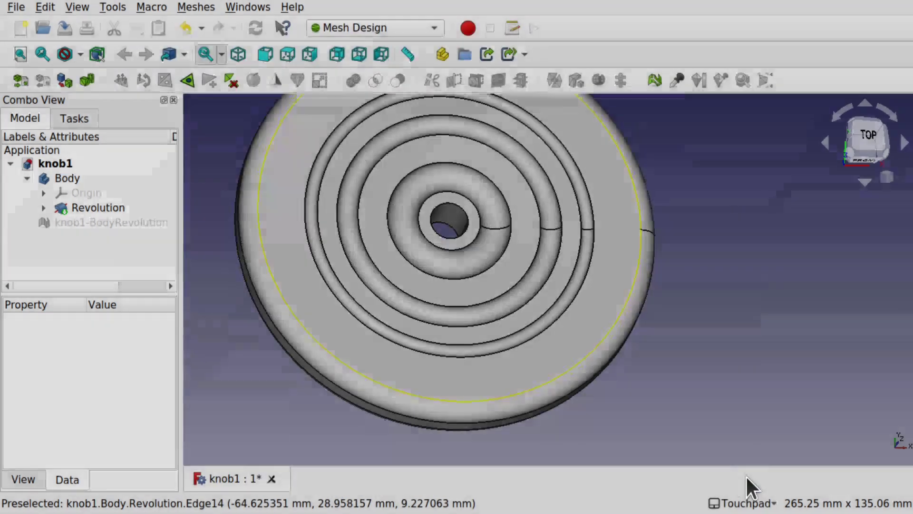